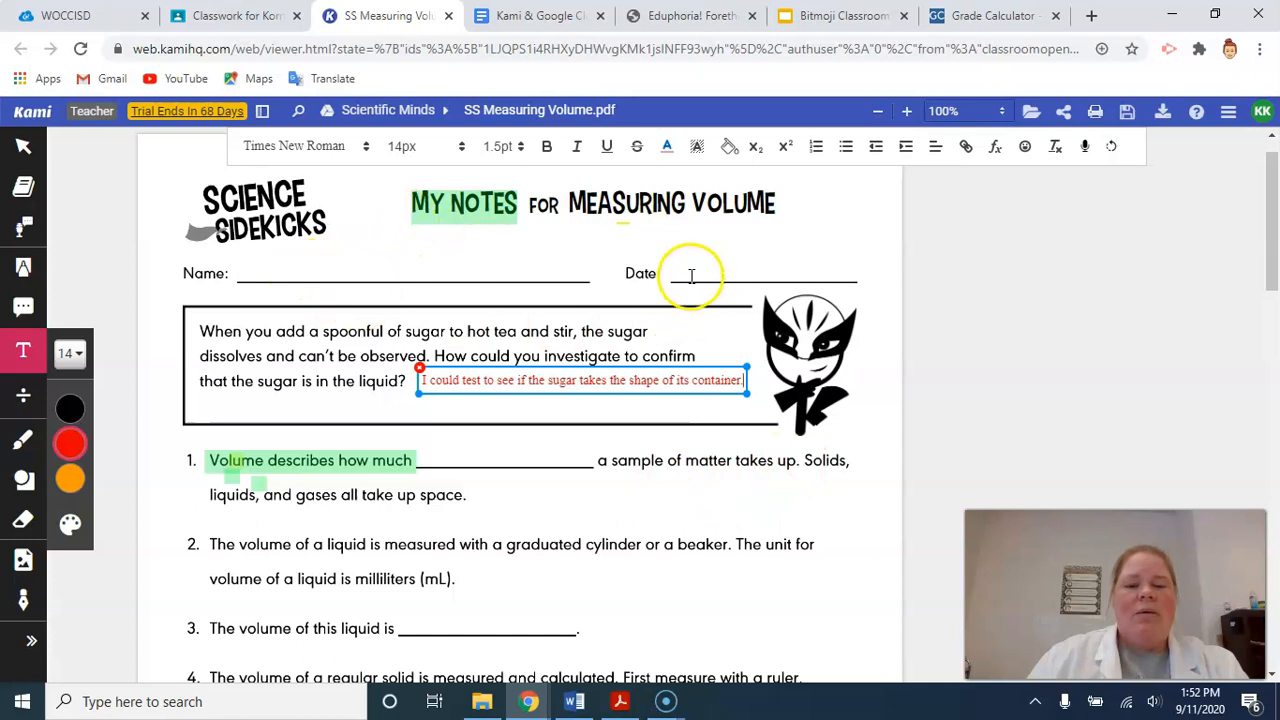
Fill question 1's blank with a red text box reading "space"
scroll(559, 440, "down", 1)
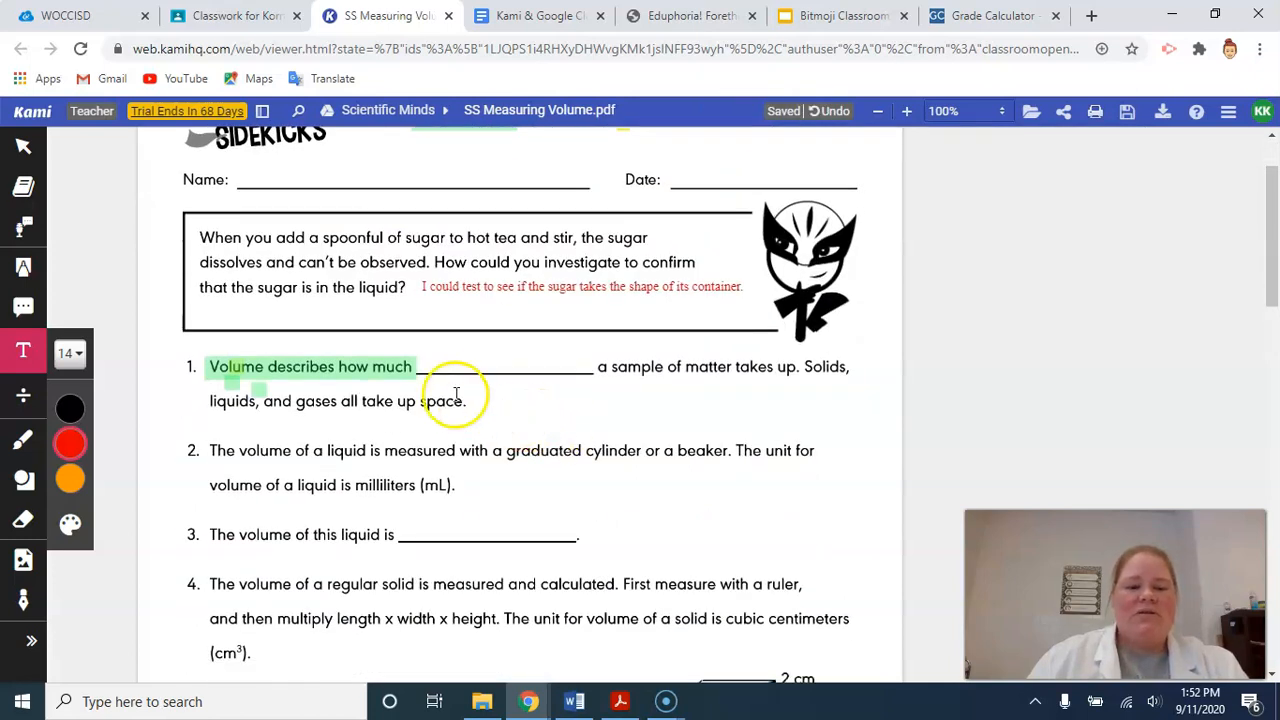
left_click(421, 366)
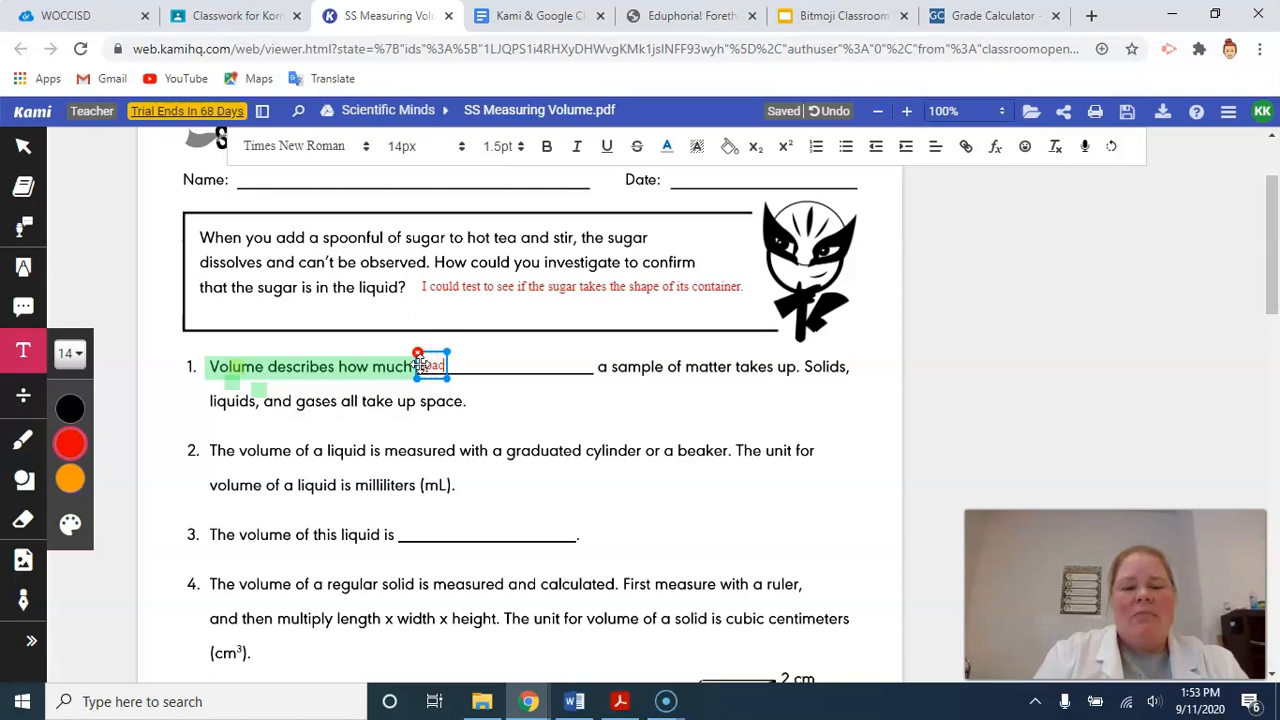
left_click(552, 392)
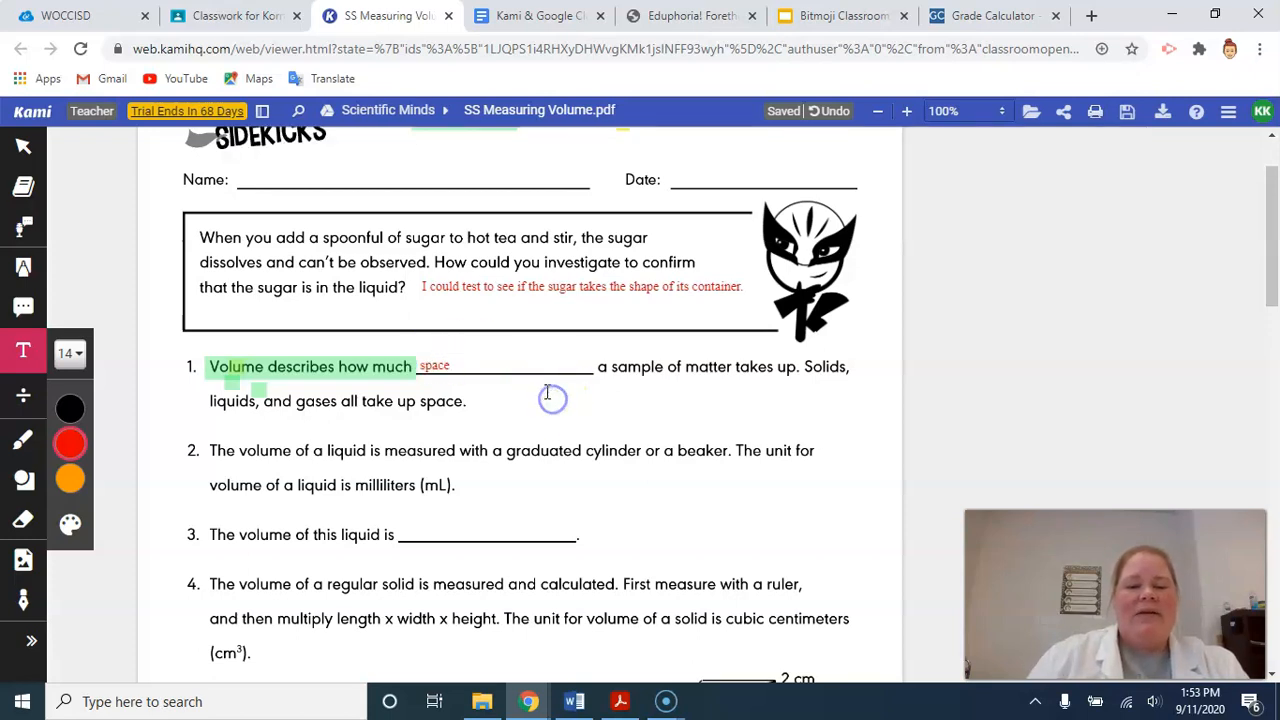
Enter "Milliliters" as a red text box in question 3's blank and delete that text box
left_click(437, 533)
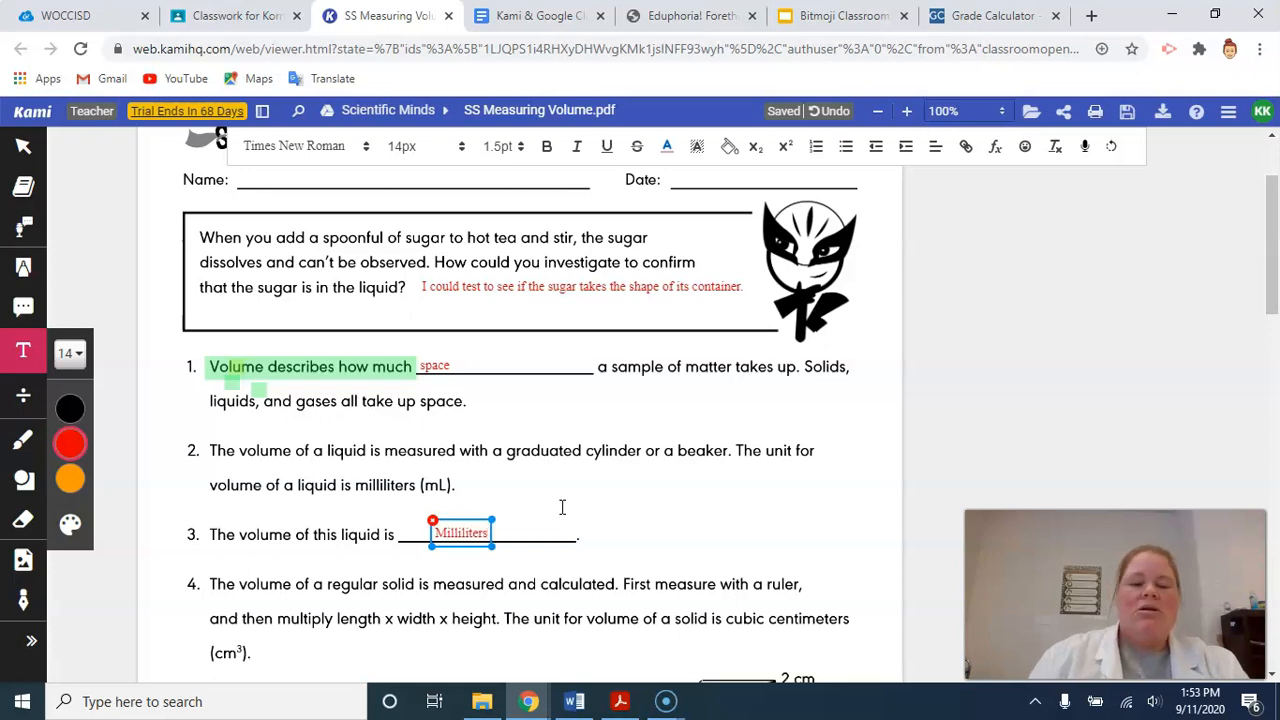
left_click(624, 520)
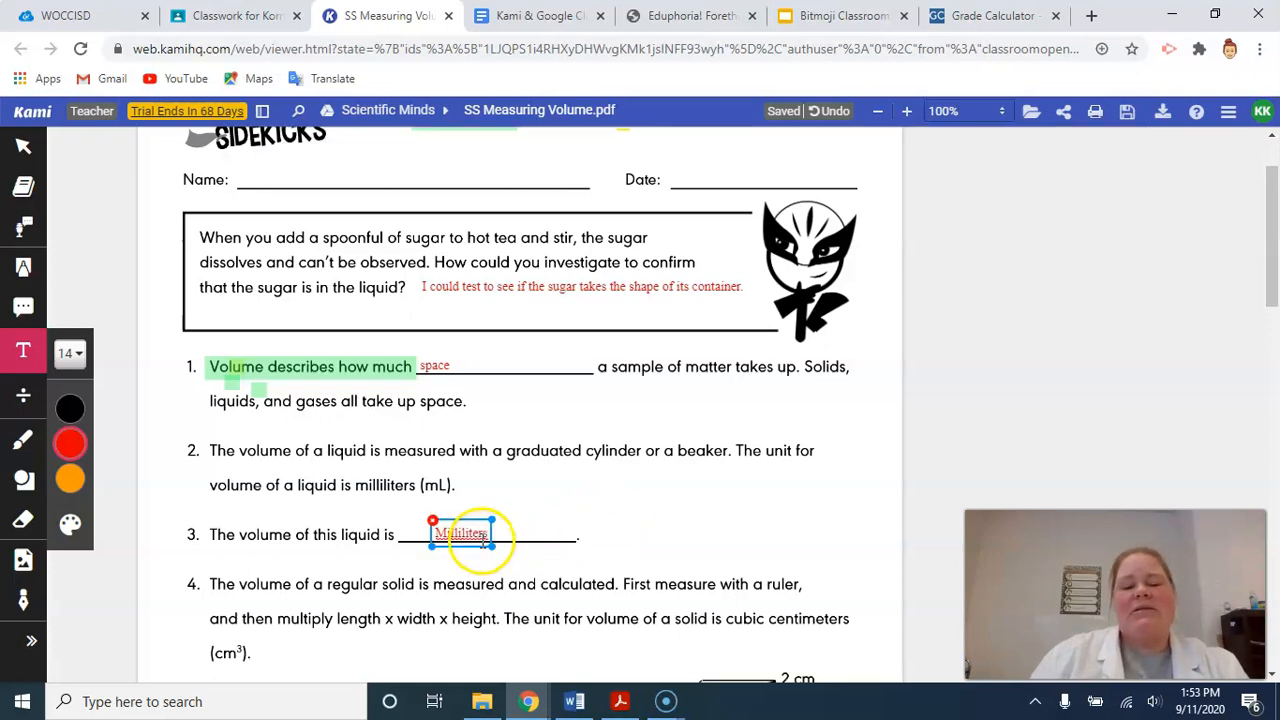
left_click(481, 537)
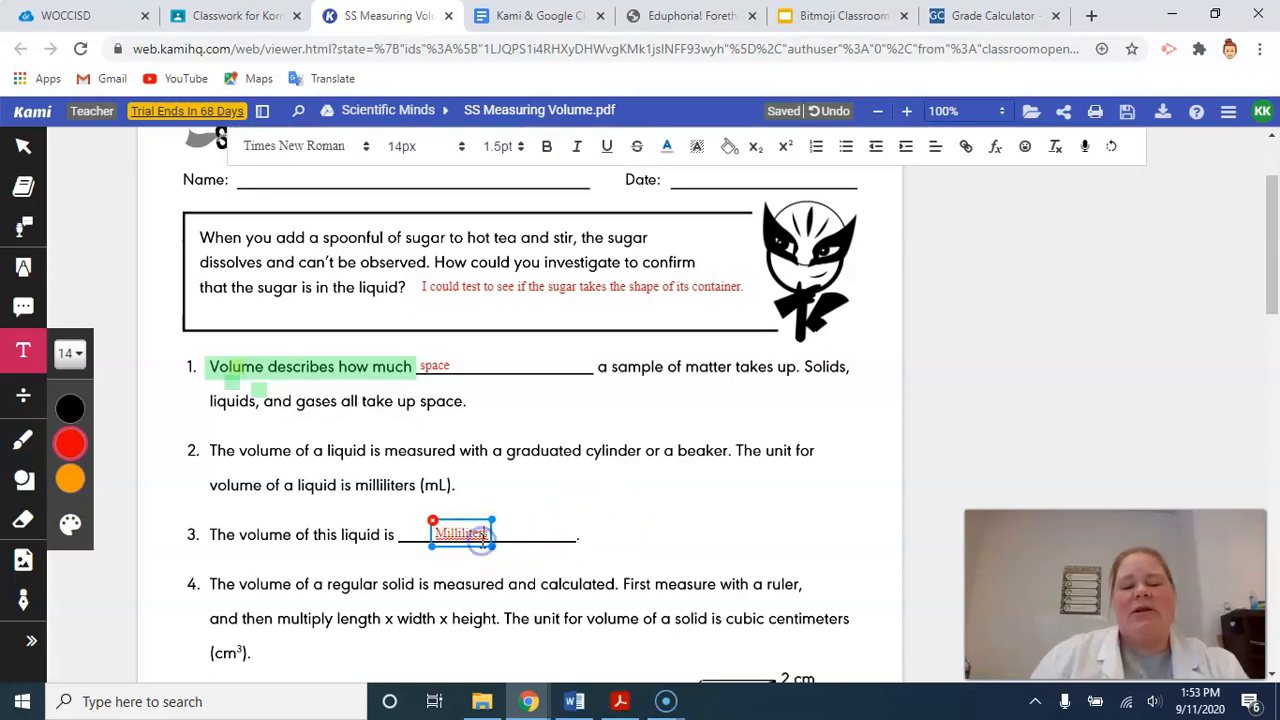
left_click(433, 524)
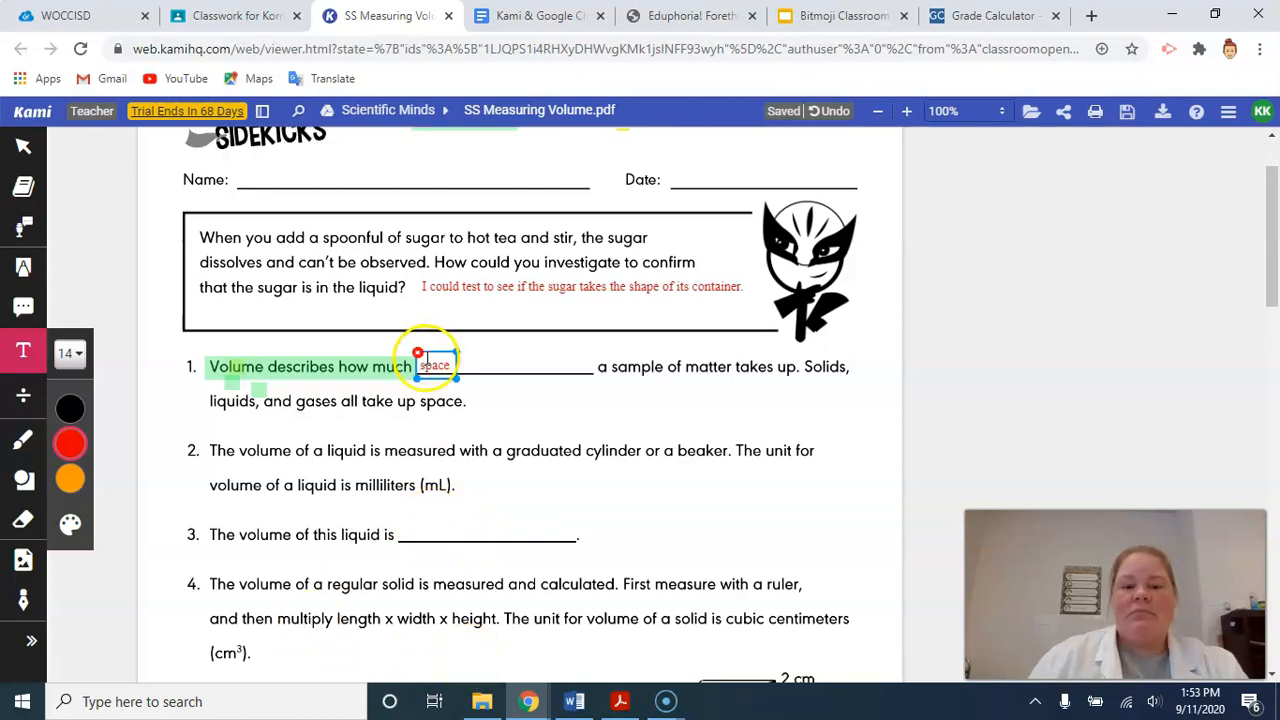
left_click(453, 292)
left_click(477, 397)
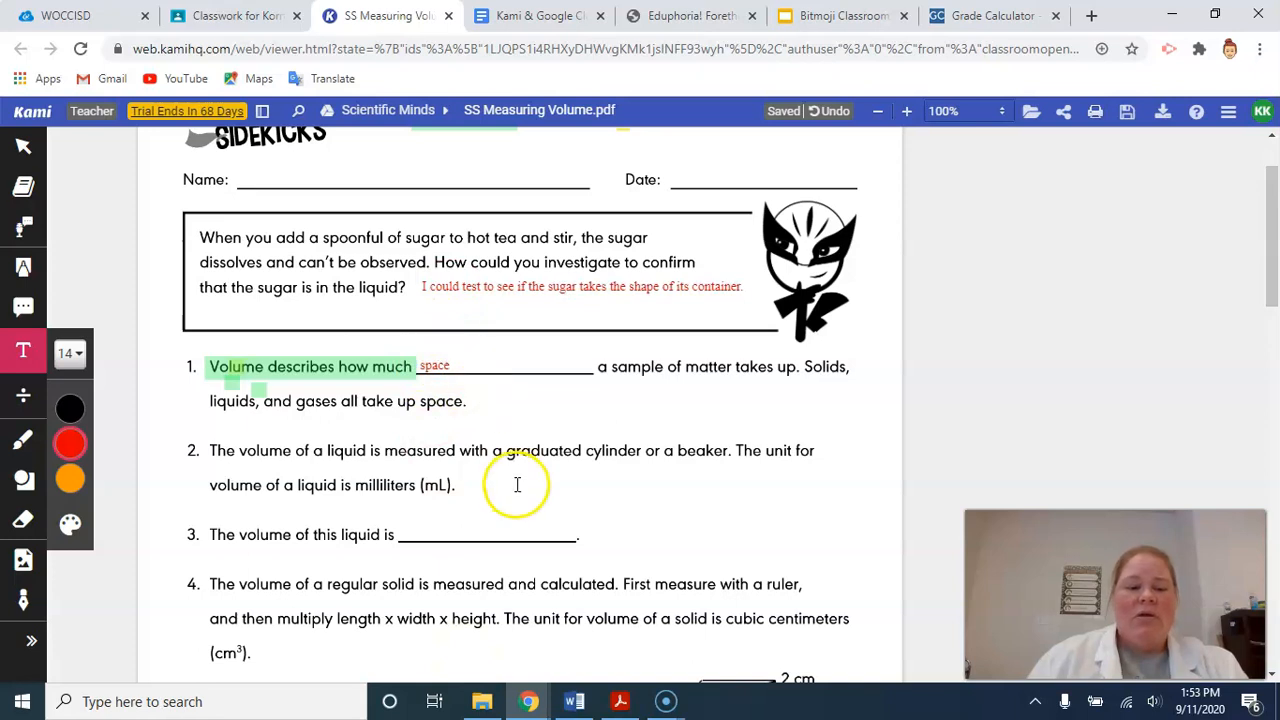
left_click(70, 430)
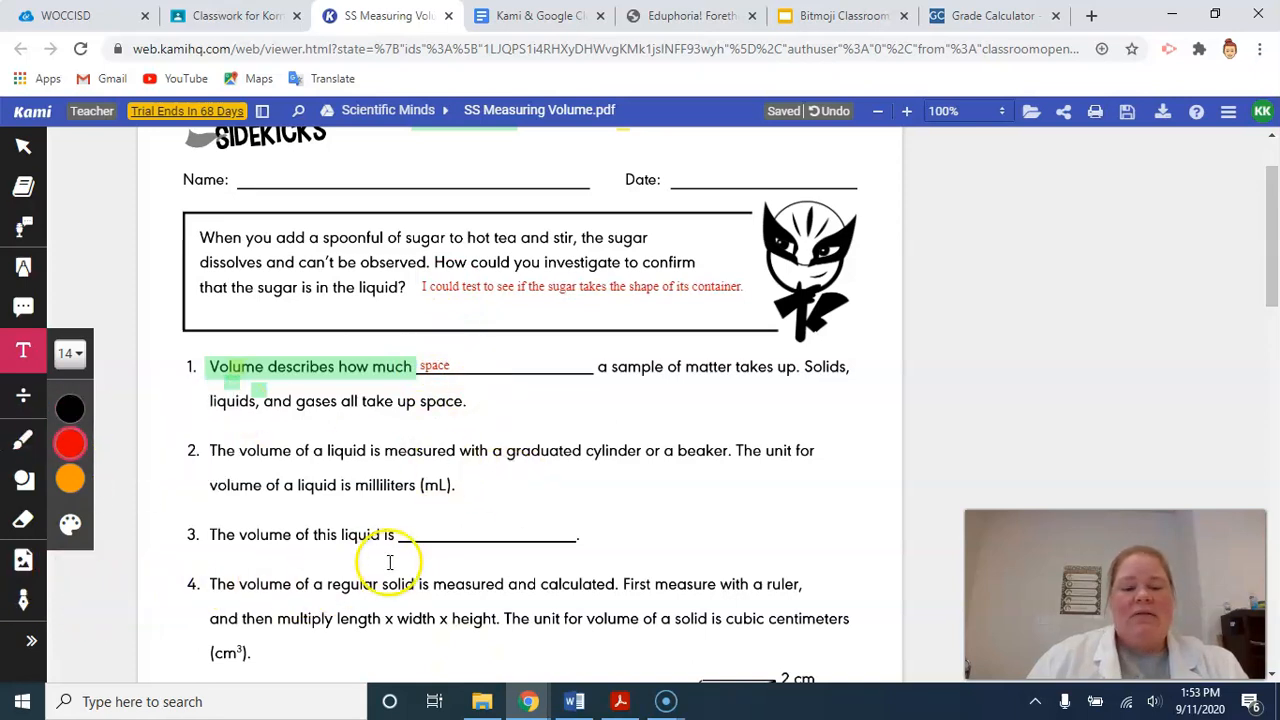
left_click(400, 530)
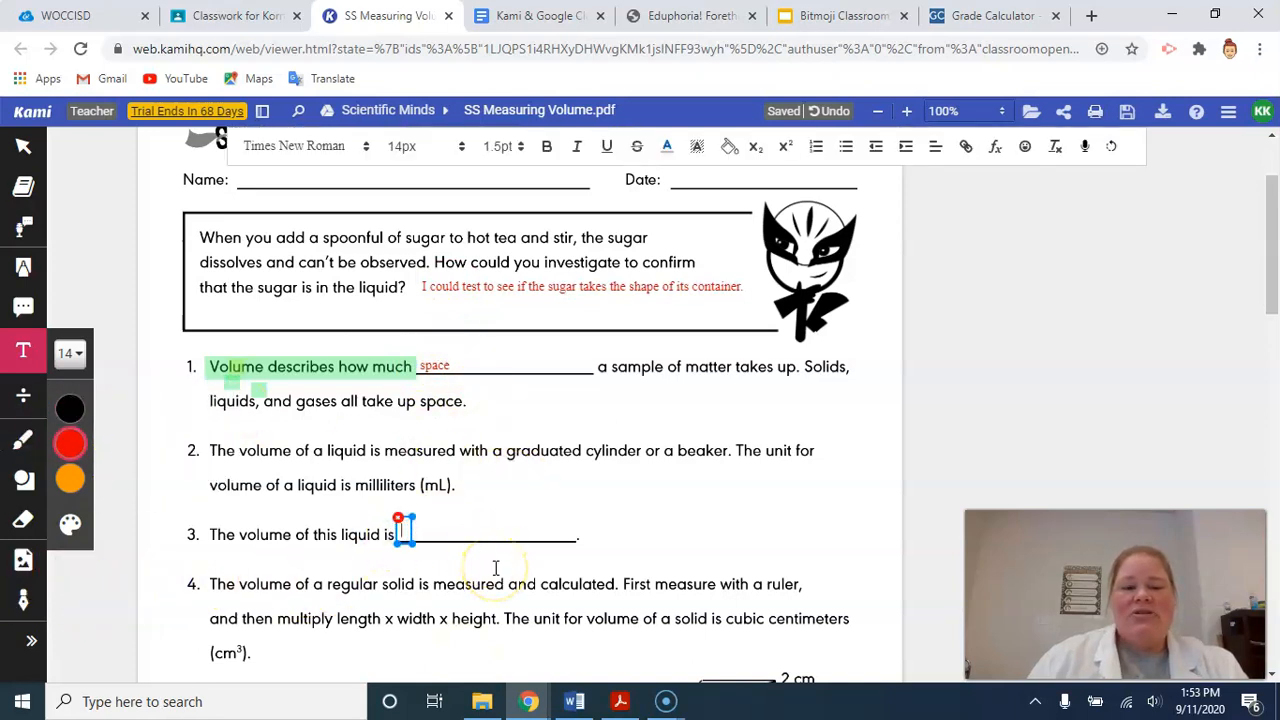
Draw a freehand black graduated cylinder with tick marks and a separate circle beside questions 2 and 3
left_click(21, 442)
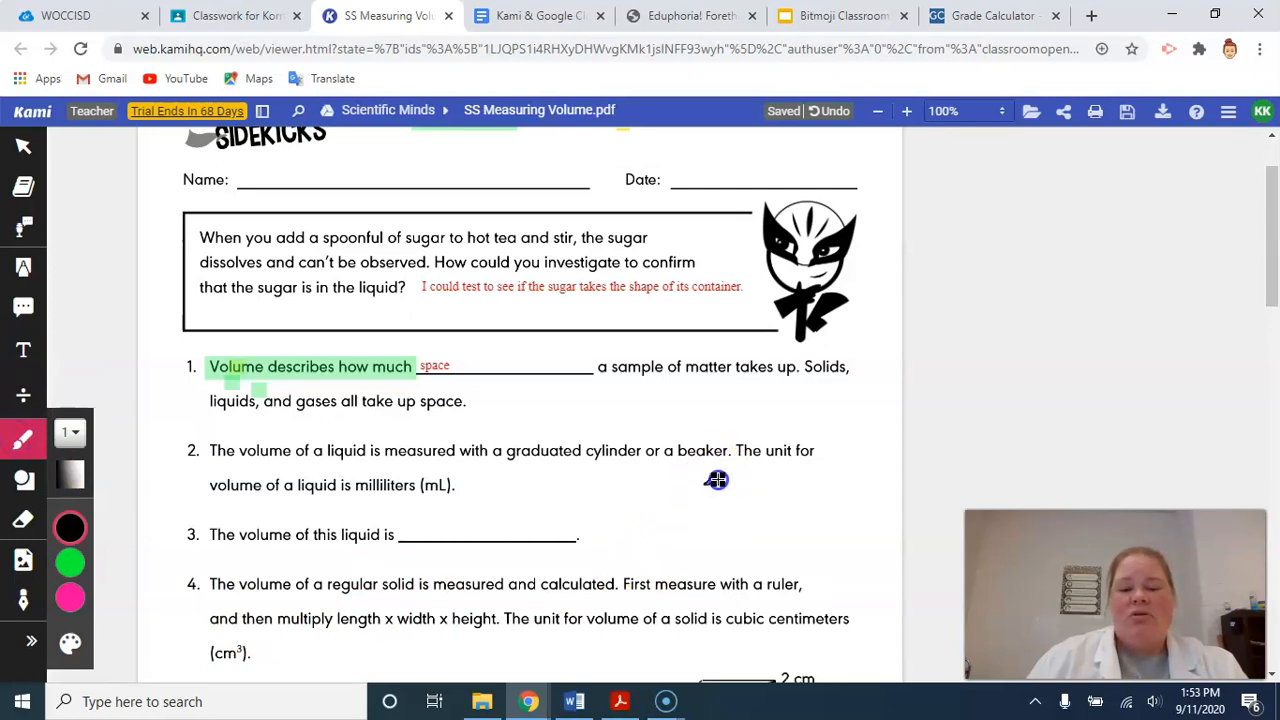
mouse_move(716, 490)
left_mouse_down()
mouse_move(698, 565)
mouse_move(745, 570)
mouse_move(757, 555)
mouse_move(739, 484)
left_mouse_up()
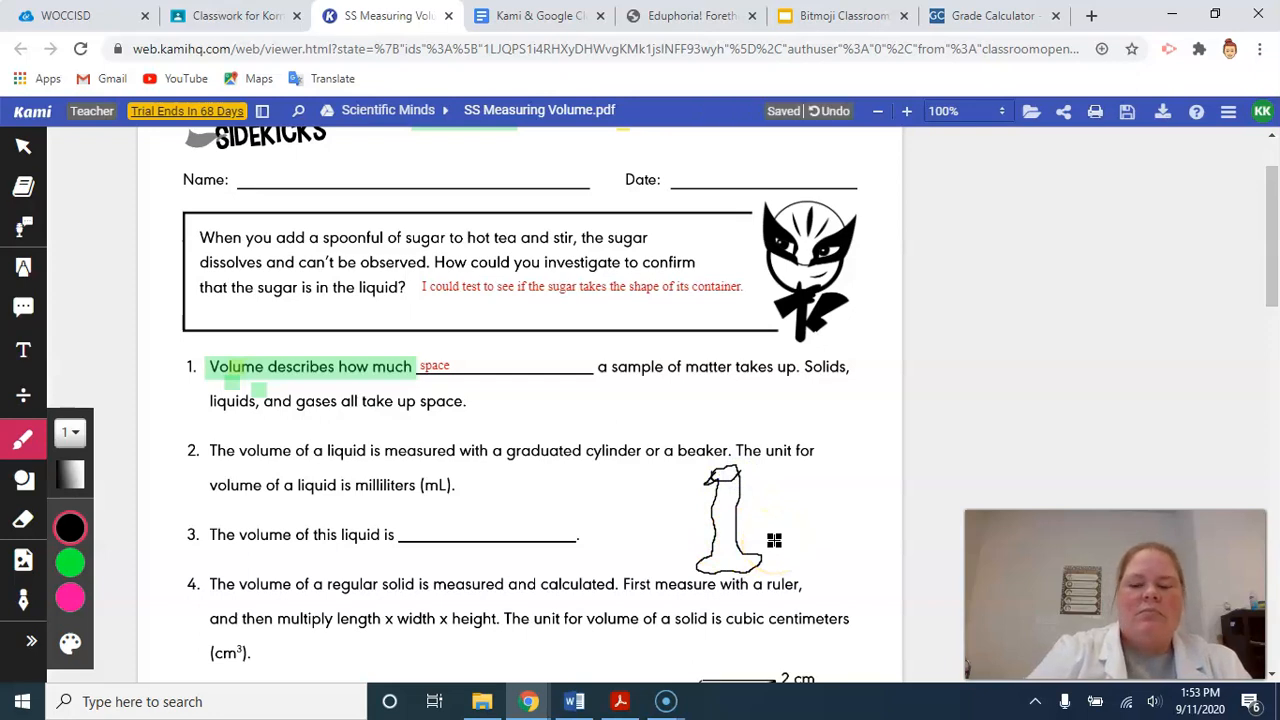
mouse_move(806, 494)
left_mouse_down()
mouse_move(800, 530)
mouse_move(832, 530)
mouse_move(808, 492)
left_mouse_up()
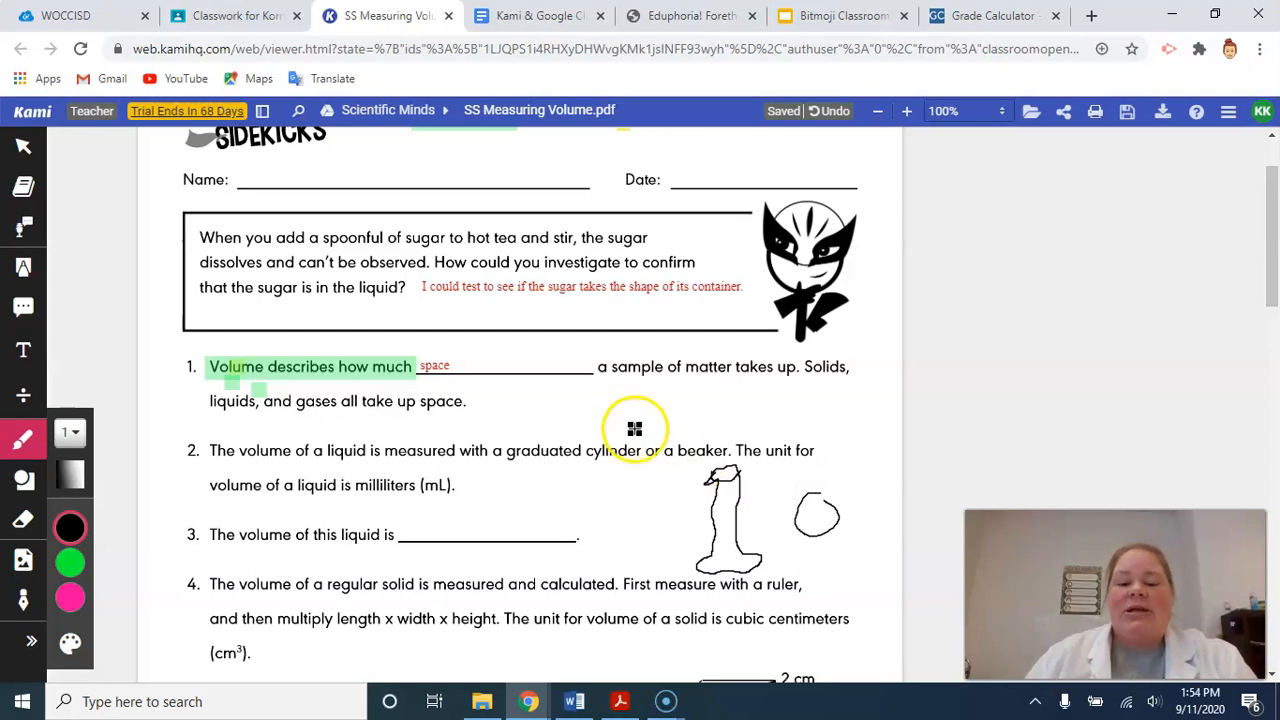
left_click_drag(716, 492, 721, 512)
left_click_drag(714, 520, 719, 545)
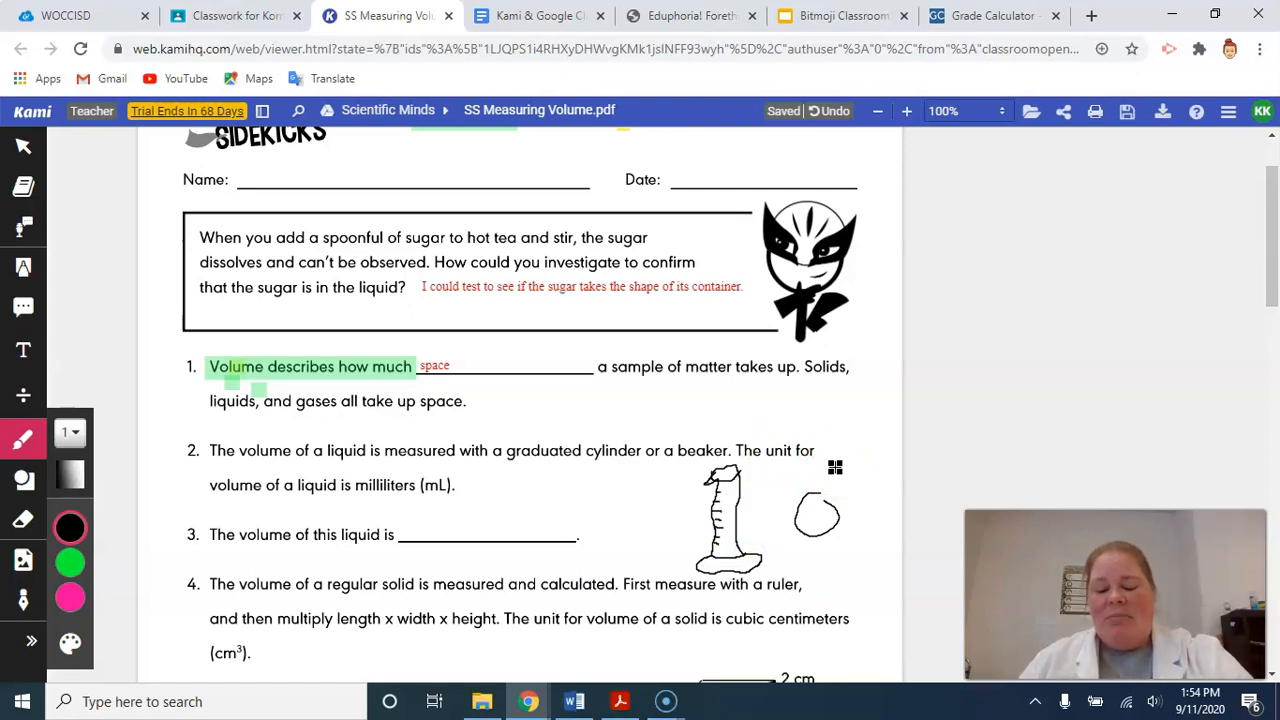
Erase the highlighting over and just below "Volume describes how much" in question 1
left_click(25, 484)
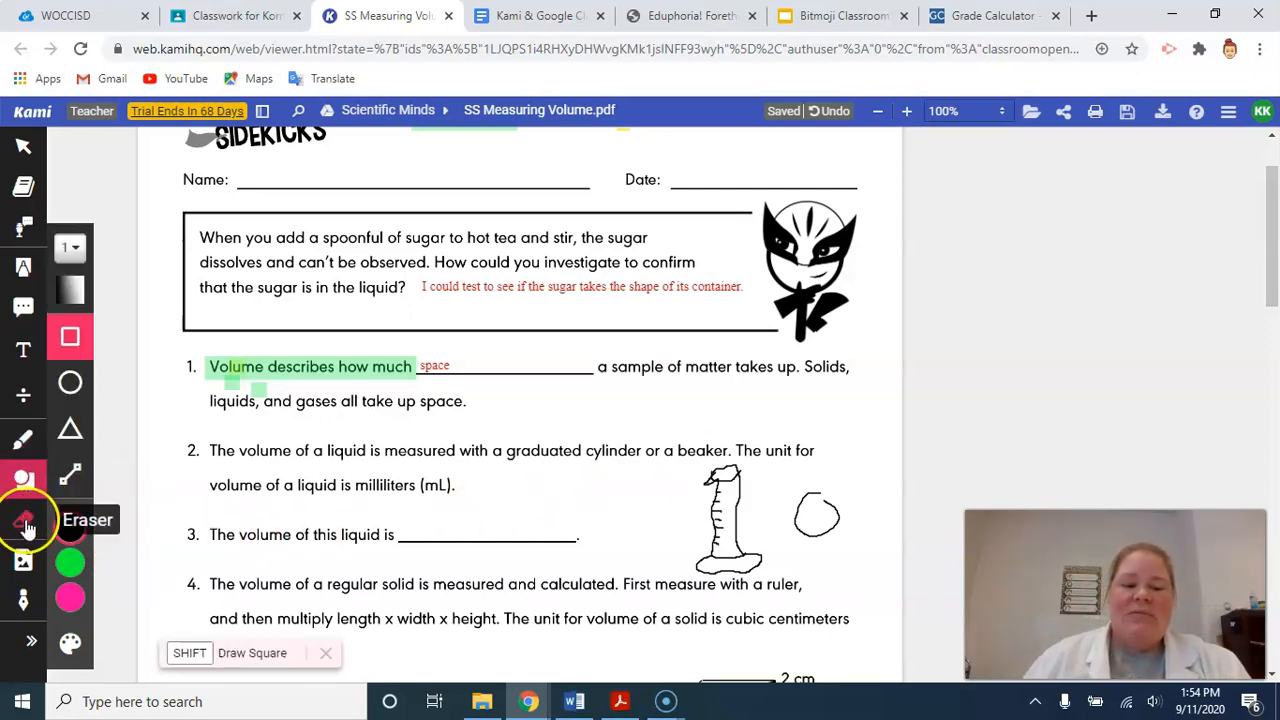
left_click(25, 522)
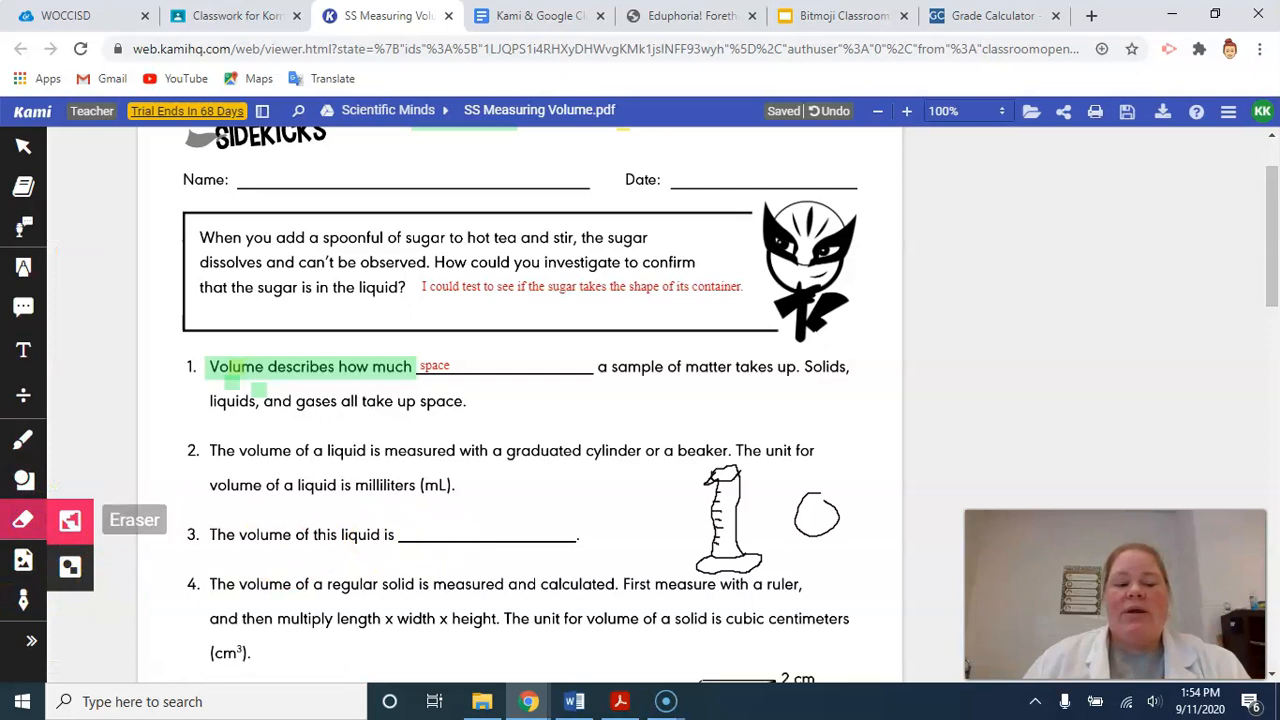
left_click(265, 366)
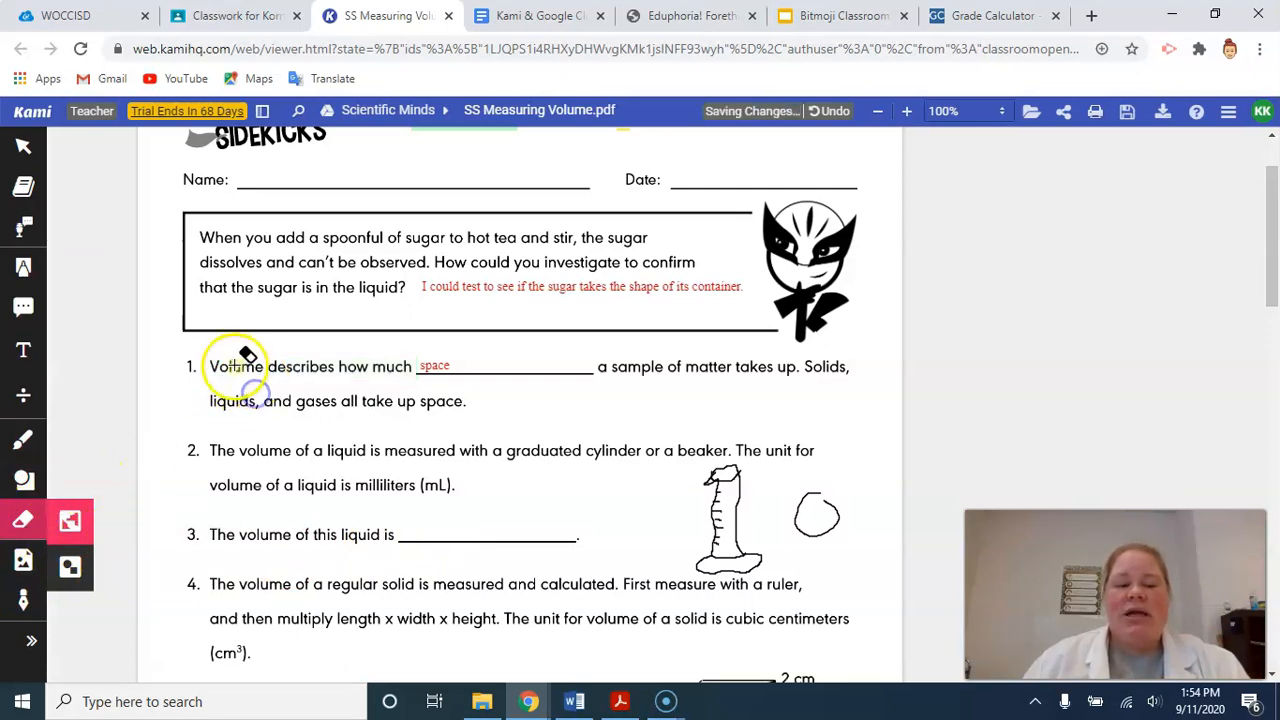
Erase the freehand cylinder, its tick marks and the circle beside questions 2 and 3
left_click(735, 511)
left_click(714, 509)
left_click(712, 515)
left_click(706, 486)
left_click(706, 484)
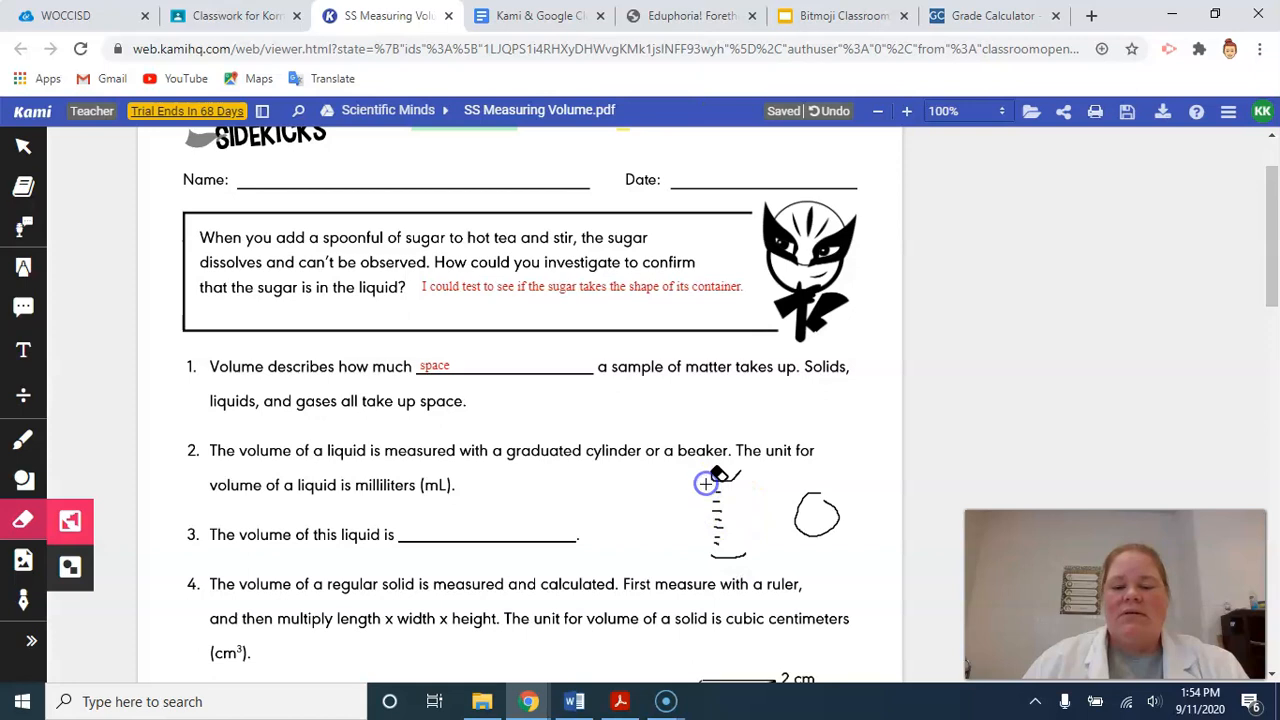
left_click(724, 482)
left_click(715, 496)
left_click(718, 496)
left_click(722, 497)
left_click_drag(783, 487, 840, 552)
mouse_move(681, 489)
left_mouse_down()
mouse_move(763, 566)
mouse_move(716, 486)
mouse_move(718, 547)
left_mouse_up()
left_click_drag(719, 502, 714, 530)
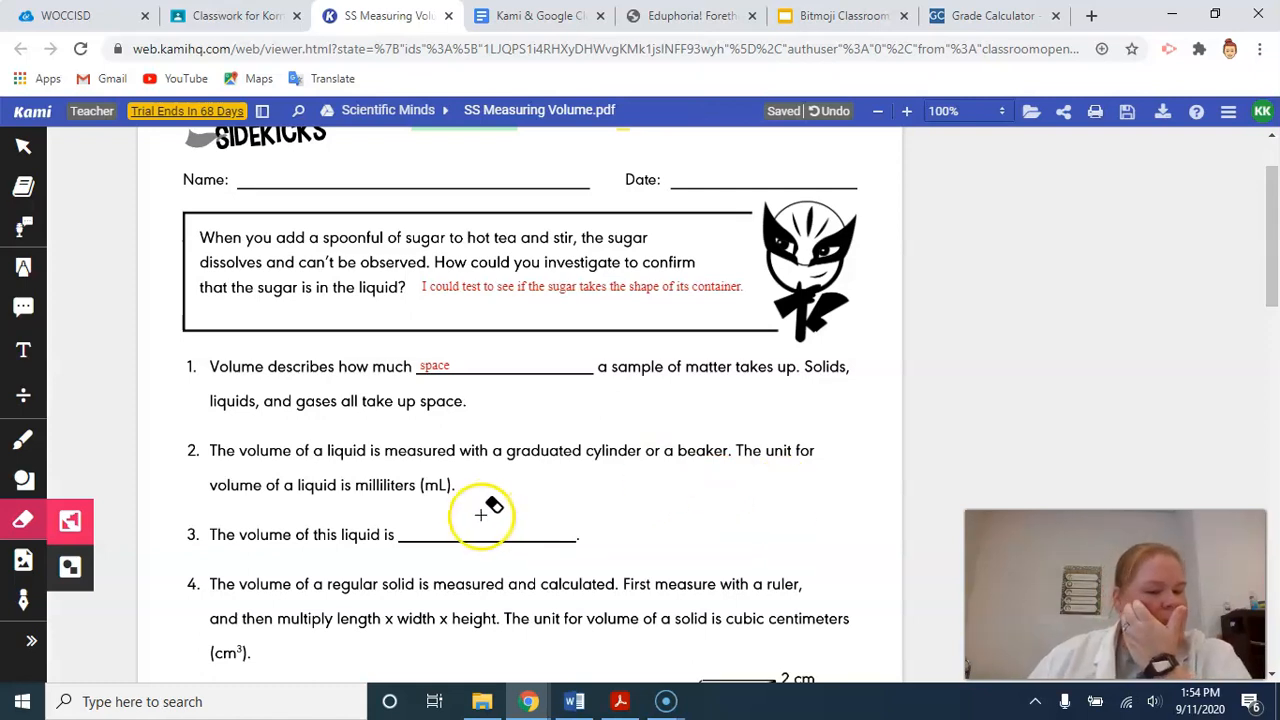
Display the image sticker collection and show the descriptions of the annotation tools
left_click(22, 565)
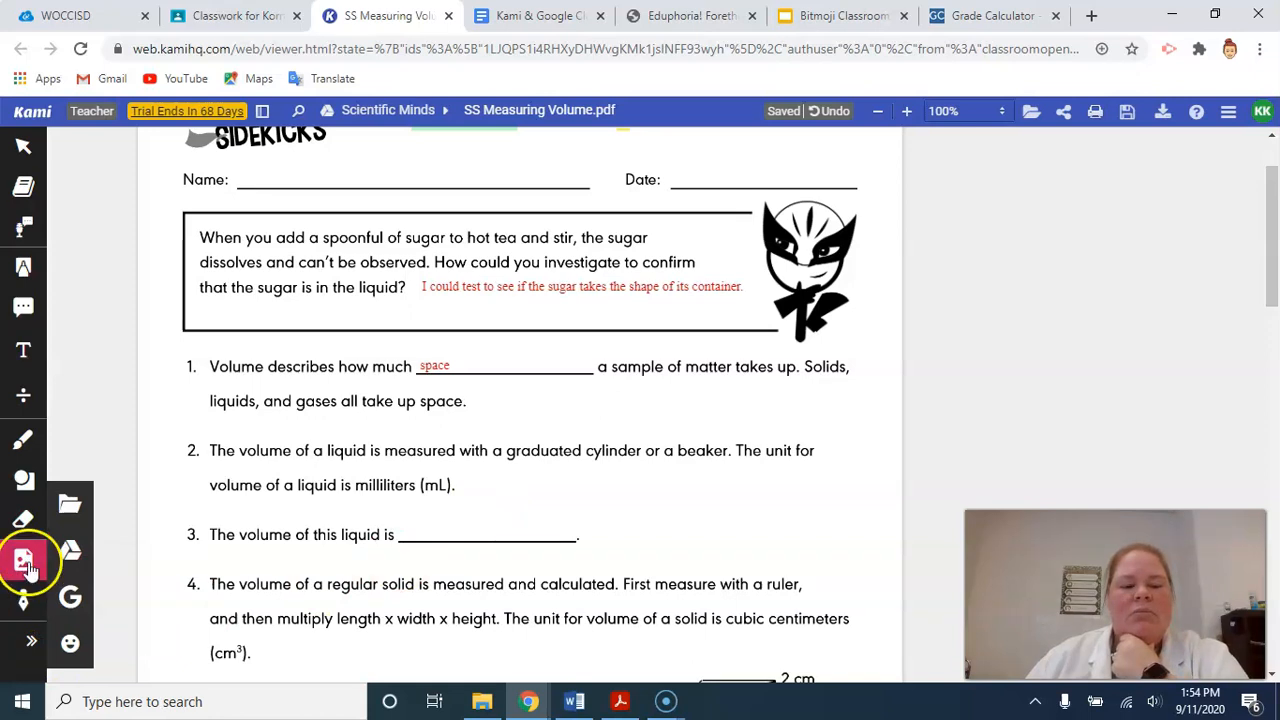
left_click(71, 645)
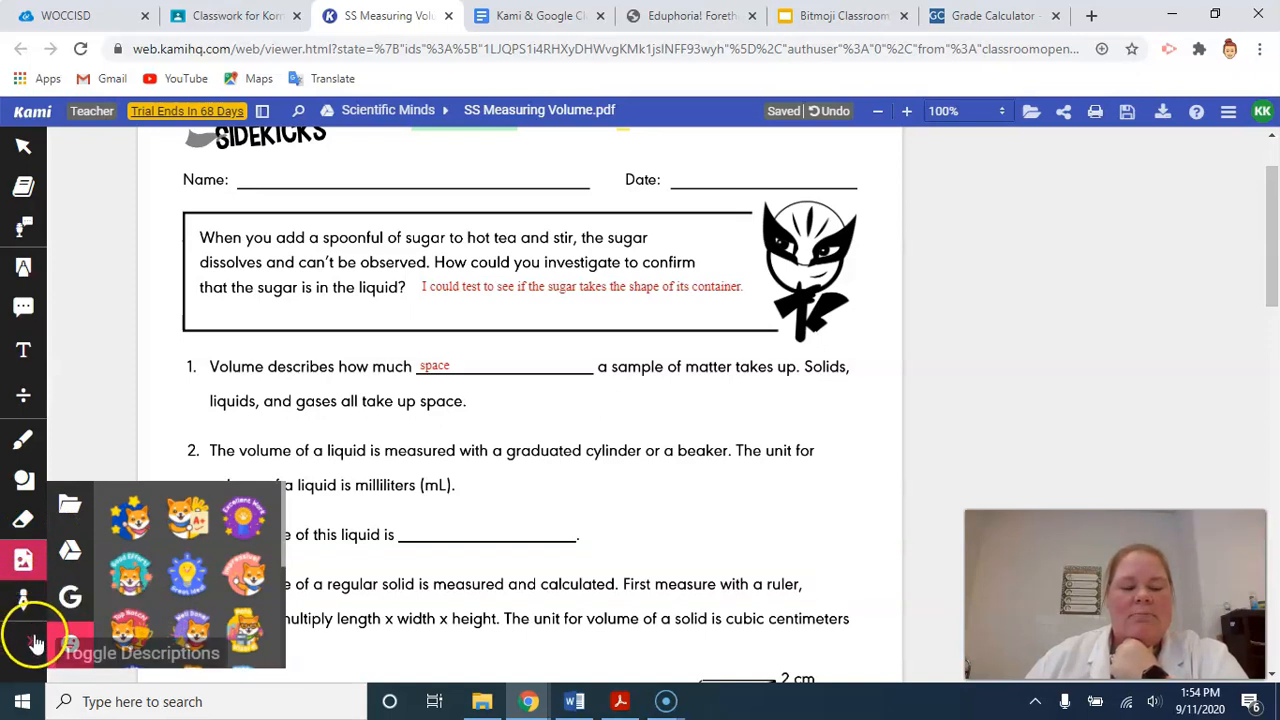
left_click(31, 641)
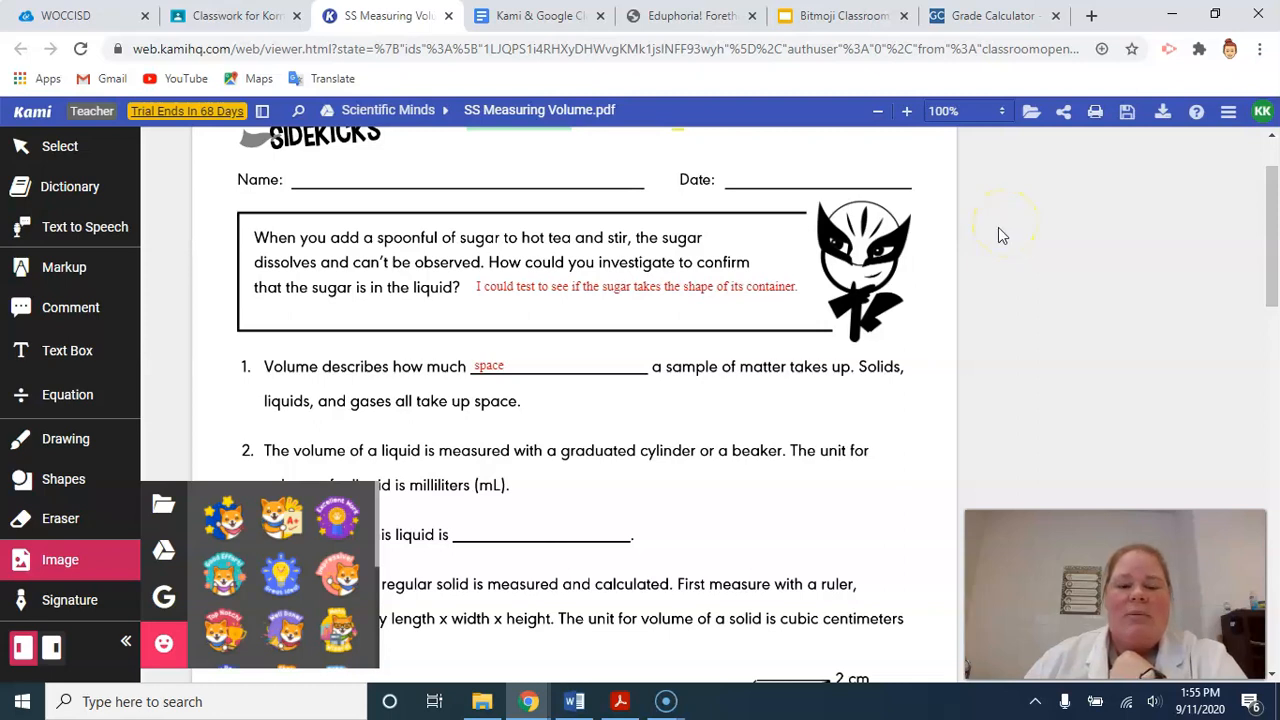
Delete the "space" text box in question 1 and the red answer text box about the sugar
left_click(486, 365)
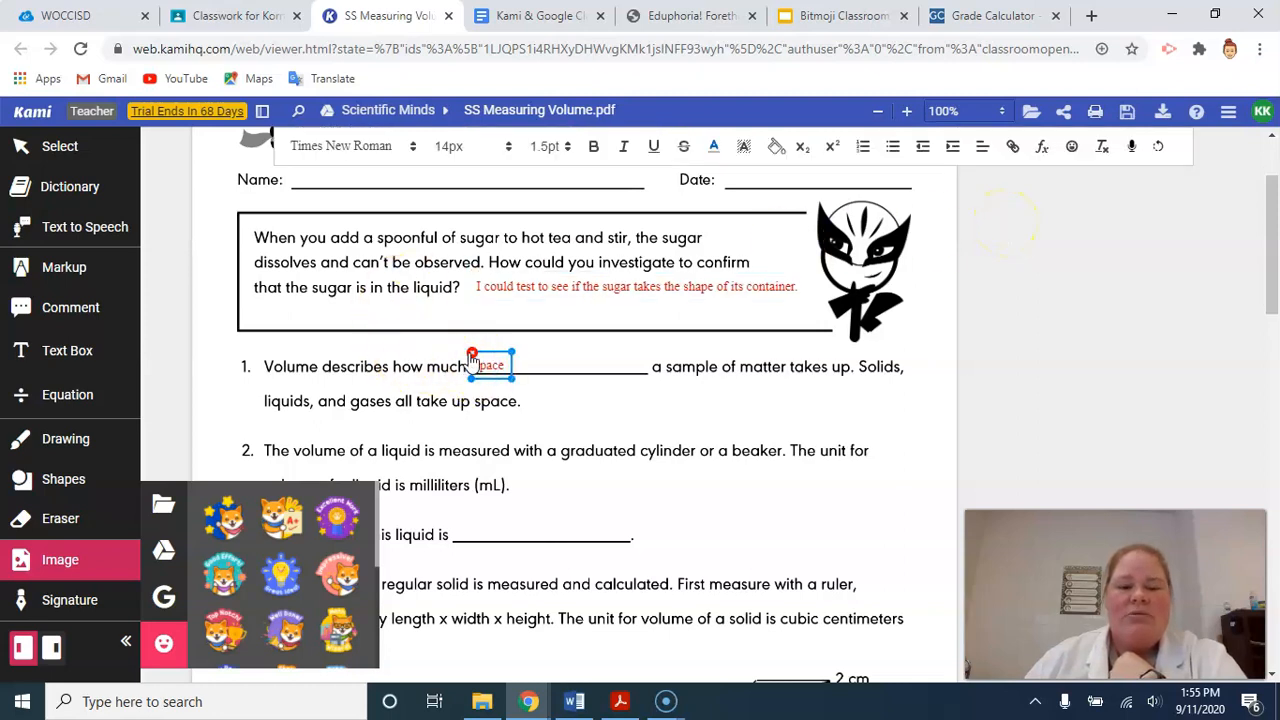
left_click(472, 353)
left_click(497, 287)
left_click(474, 276)
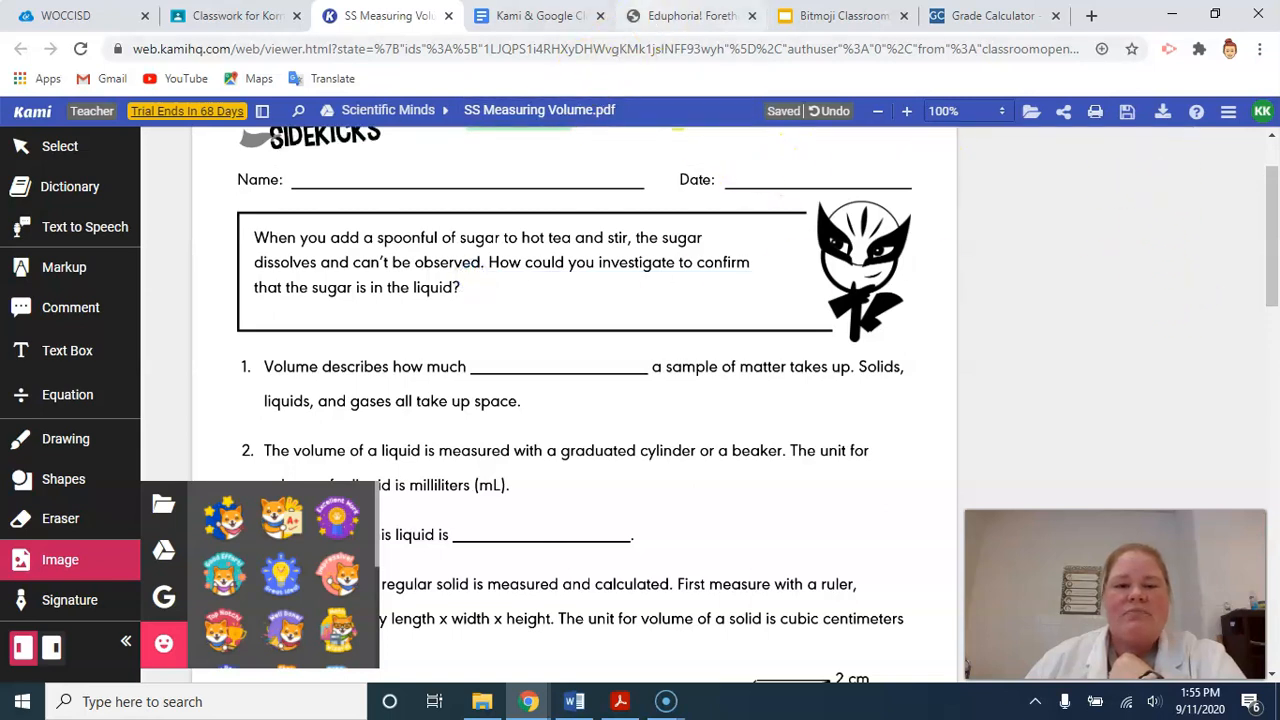
Close the annotated worksheet and return from the PDF preview to the Measuring Volume assignment in Google Classroom
left_click(449, 16)
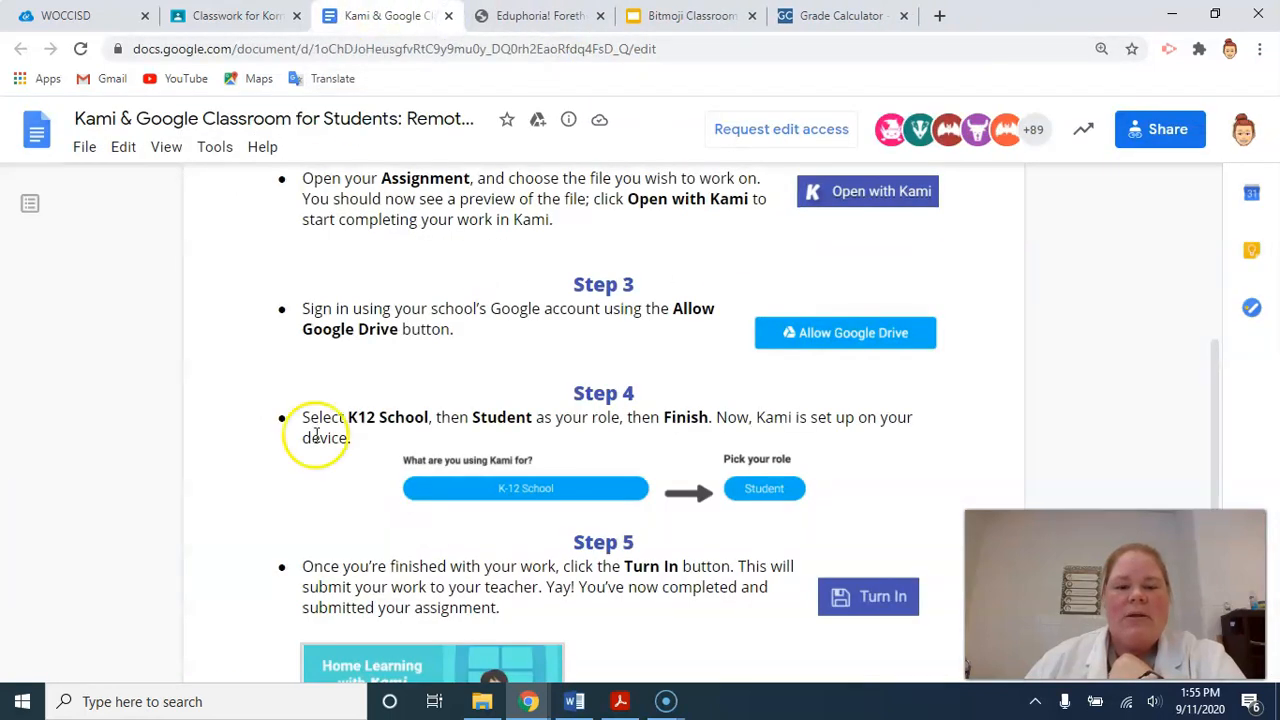
left_click(290, 18)
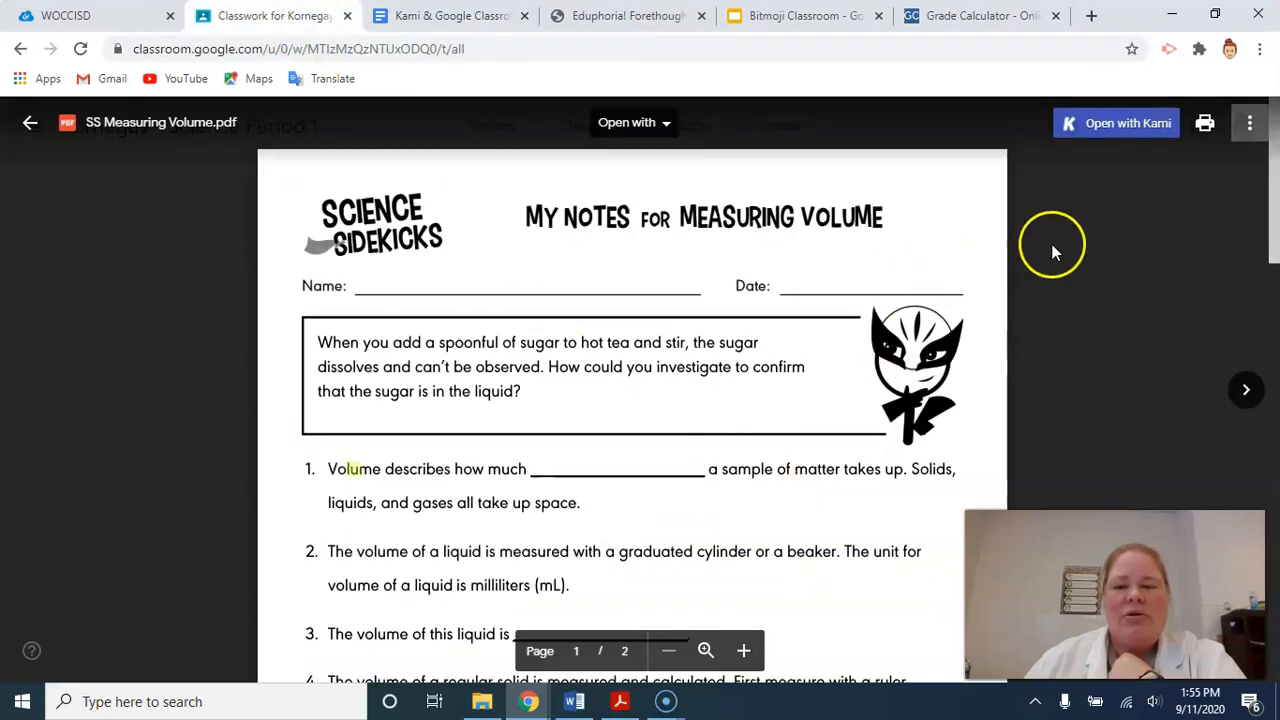
left_click(31, 124)
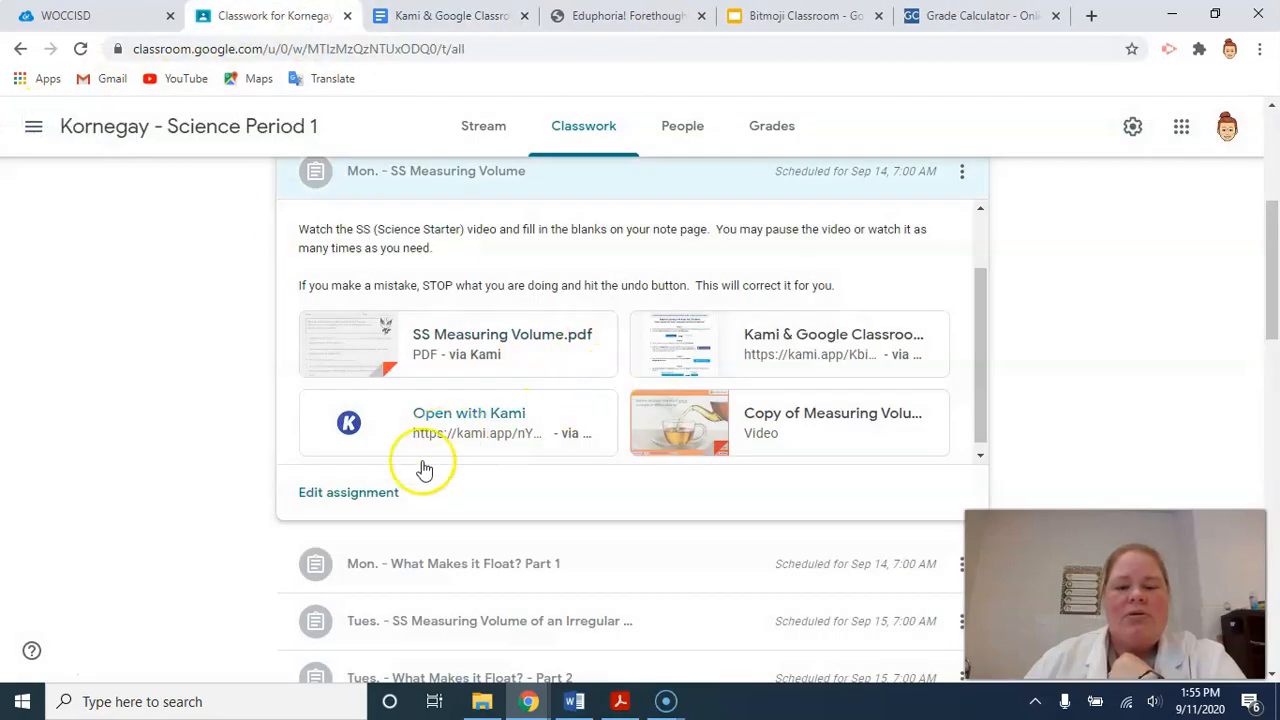